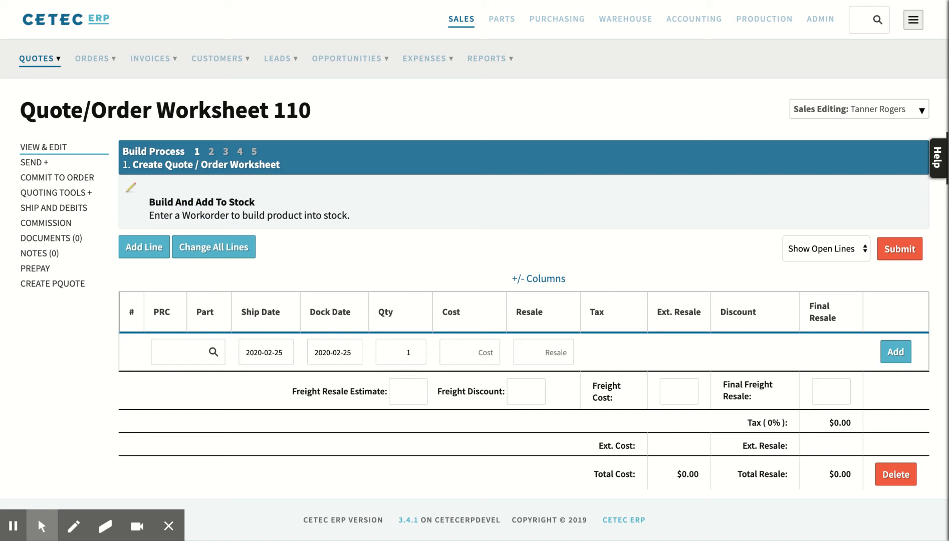
# Open the worksheet's header details, check the customer assigned to this internal build, and accept the details.
pyautogui.click(132, 190)
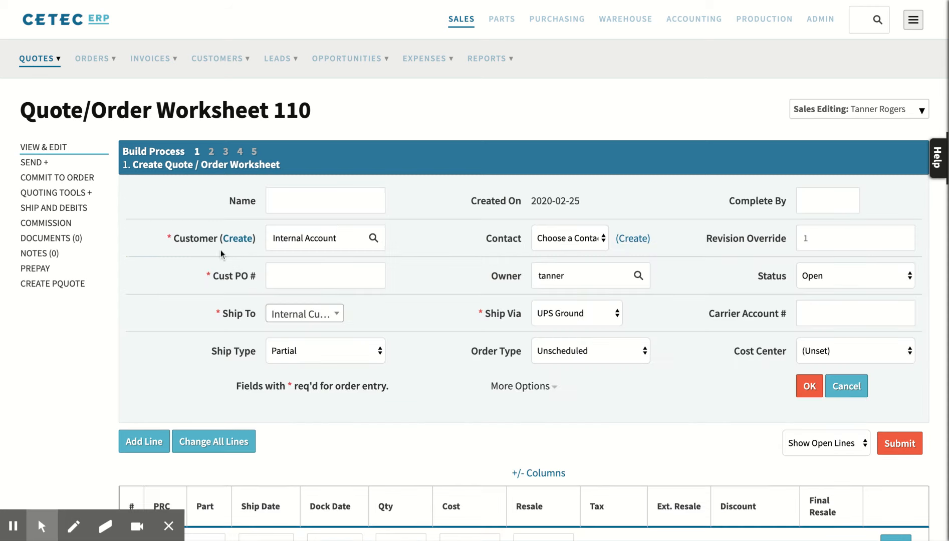
pyautogui.doubleClick(341, 243)
pyautogui.click(340, 242)
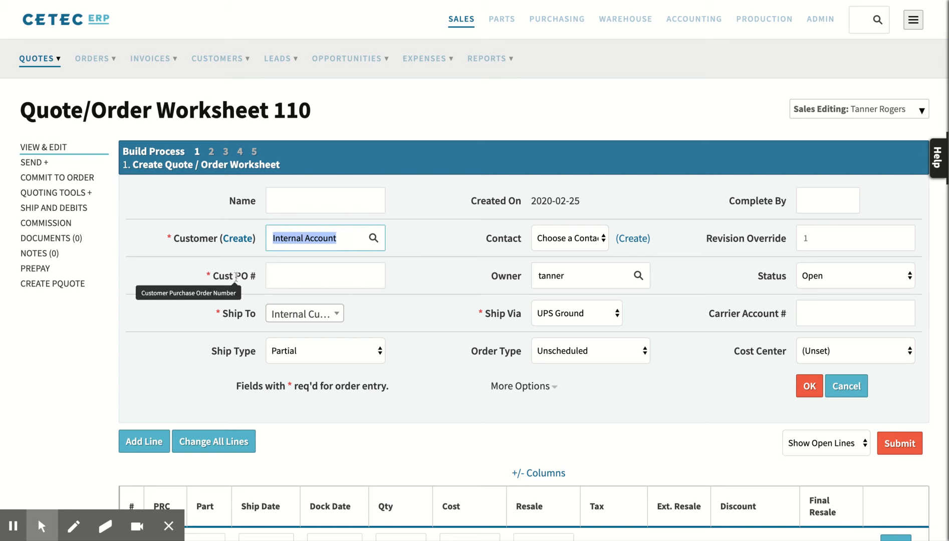
pyautogui.click(424, 271)
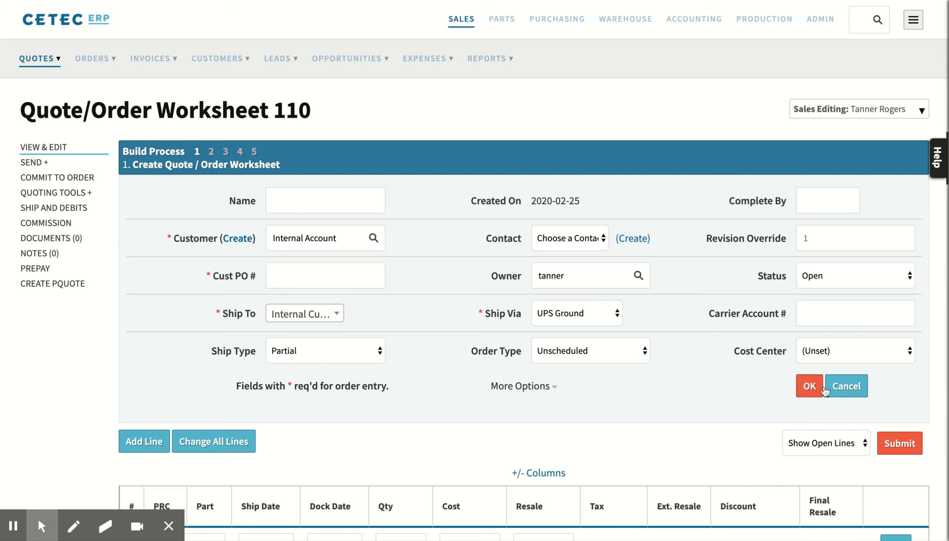
pyautogui.click(809, 385)
# Add a line for part SUB200 with quantity 1 to the worksheet and commit the worksheet to an order.
pyautogui.click(190, 354)
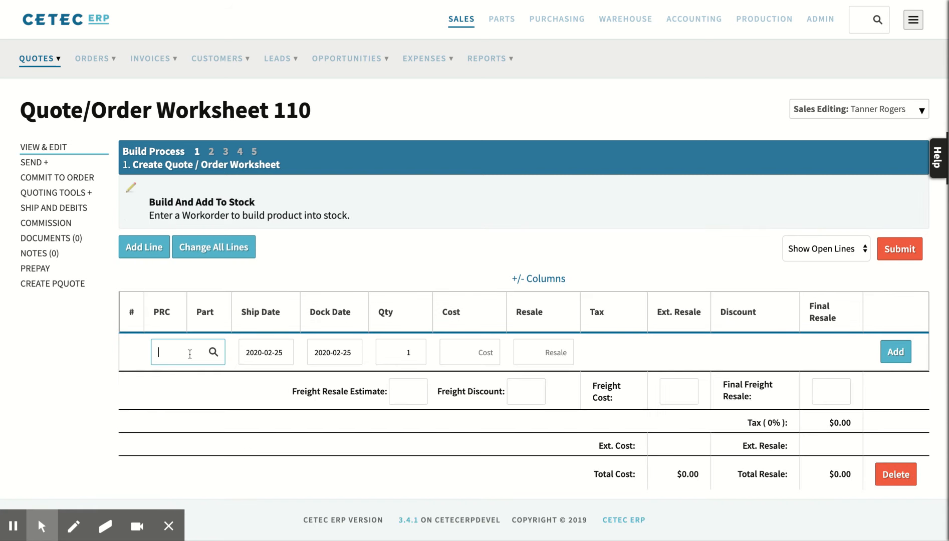
pyautogui.write('sub200')
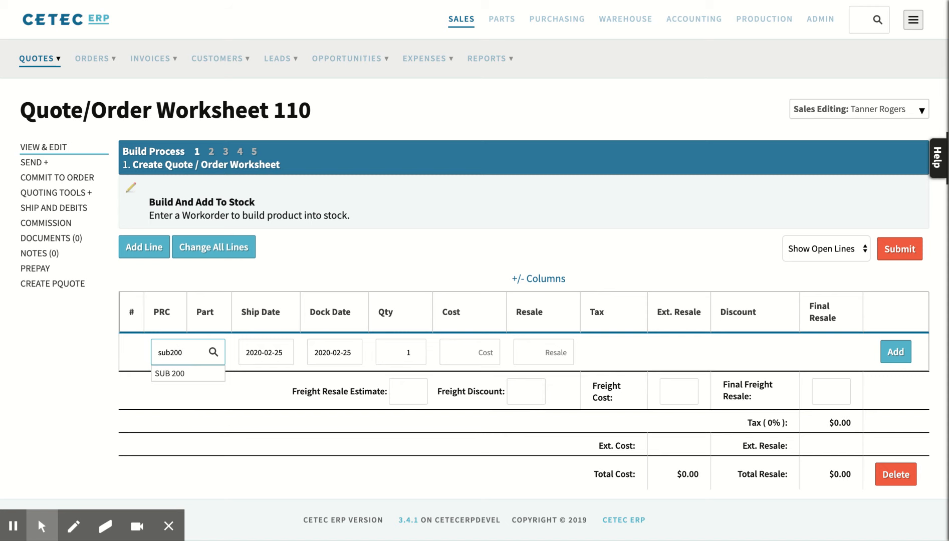
pyautogui.press('Down')
pyautogui.press('Return')
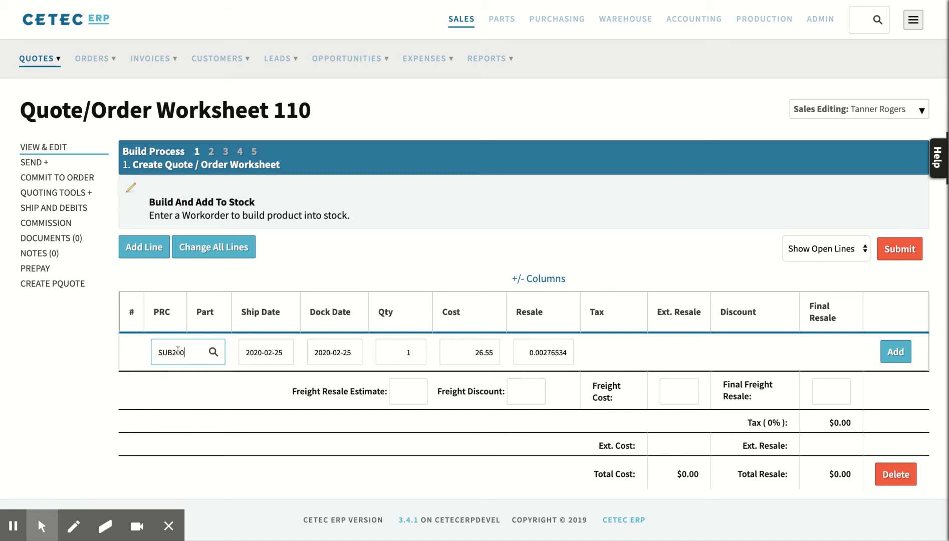
pyautogui.click(899, 355)
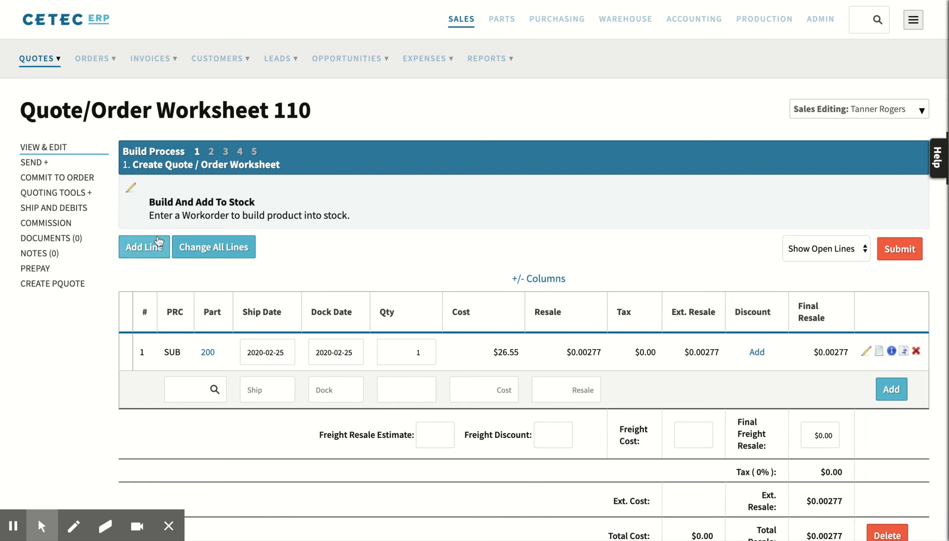
pyautogui.click(51, 178)
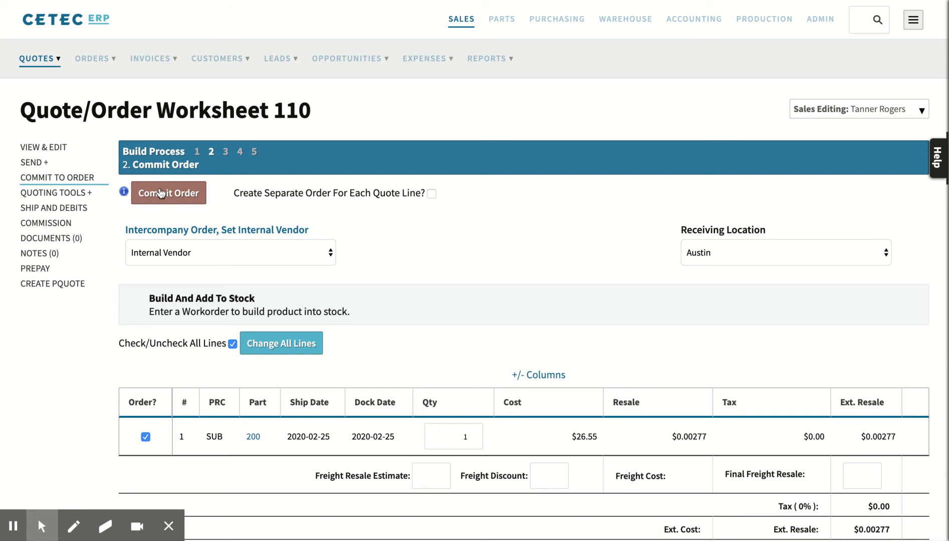
pyautogui.click(160, 194)
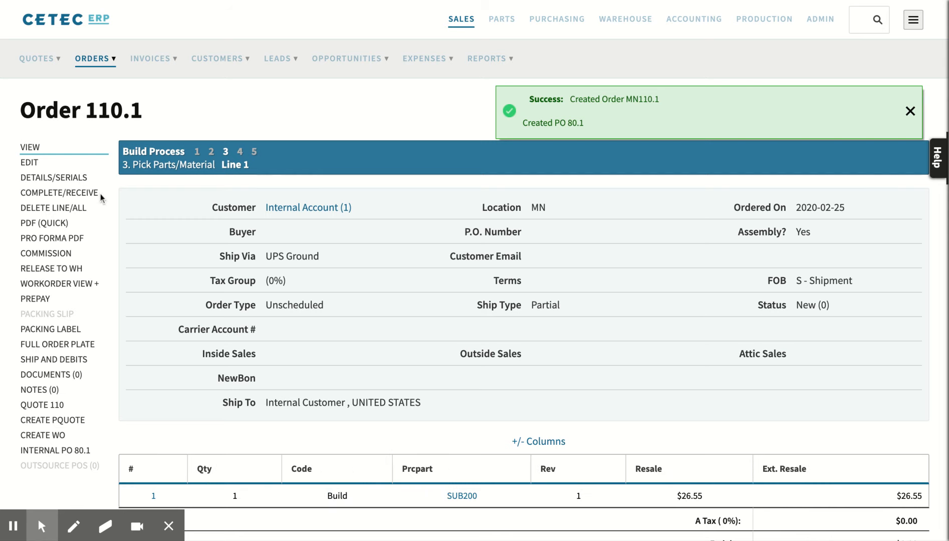
# Examine the new order's complete/receive option, its linked internal PO and the SUB200 build line.
pyautogui.moveTo(100, 194); pyautogui.dragTo(18, 194)
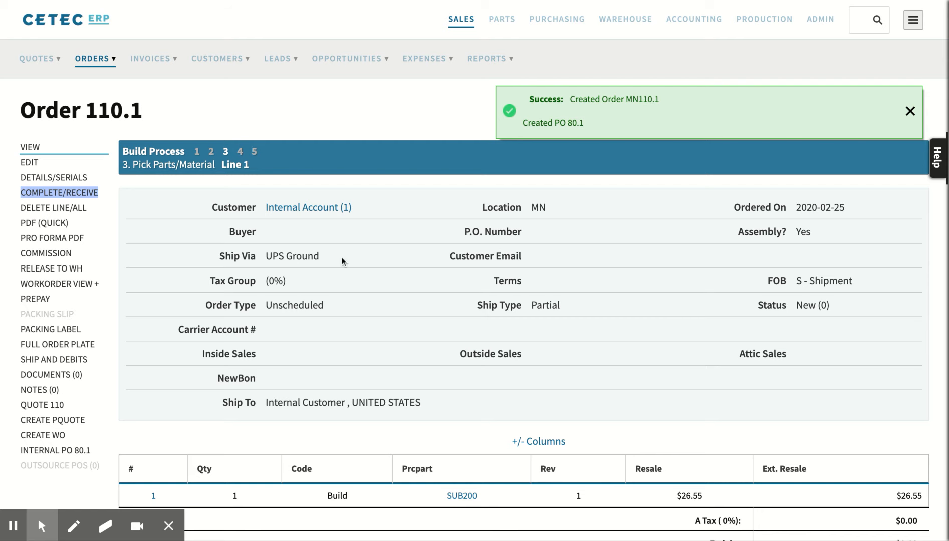
pyautogui.scroll(-1, 152, 356)
pyautogui.moveTo(92, 403); pyautogui.dragTo(19, 404)
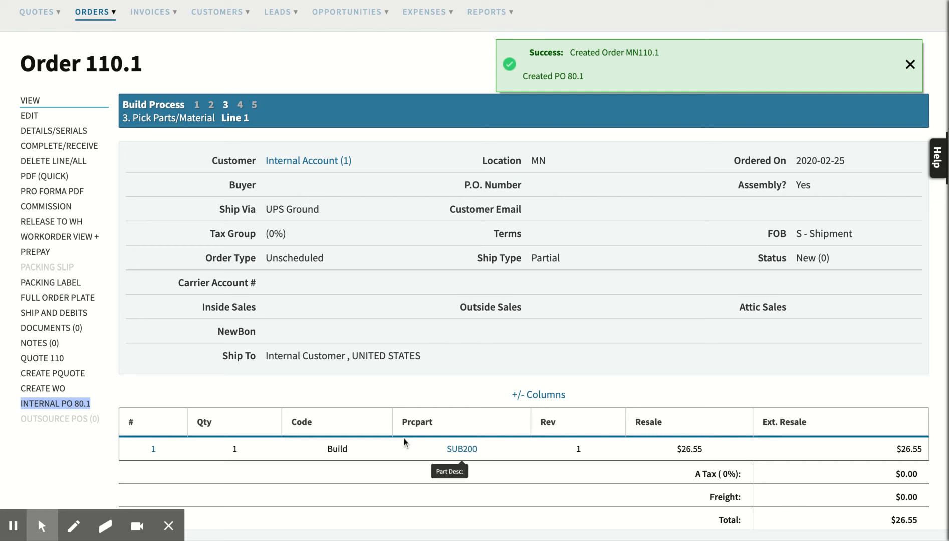
pyautogui.moveTo(433, 453); pyautogui.dragTo(487, 451)
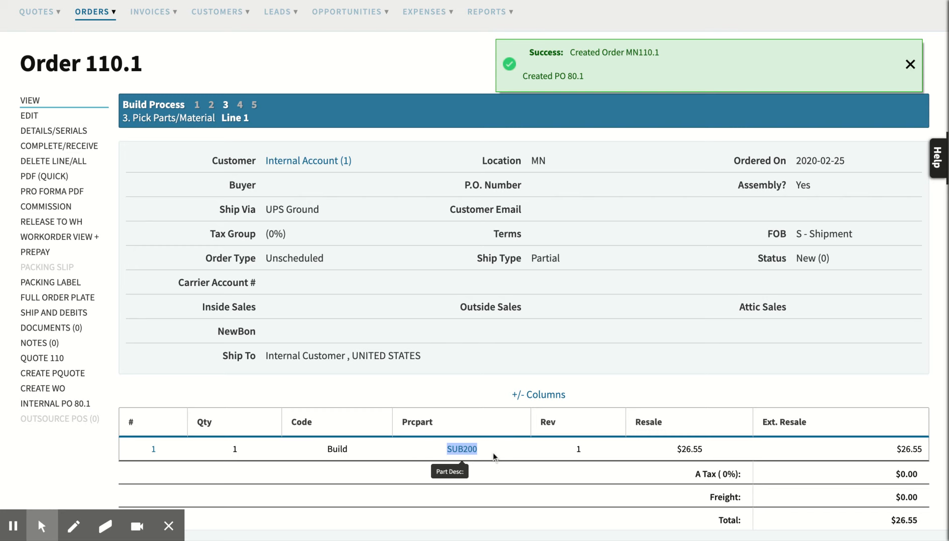
pyautogui.click(159, 382)
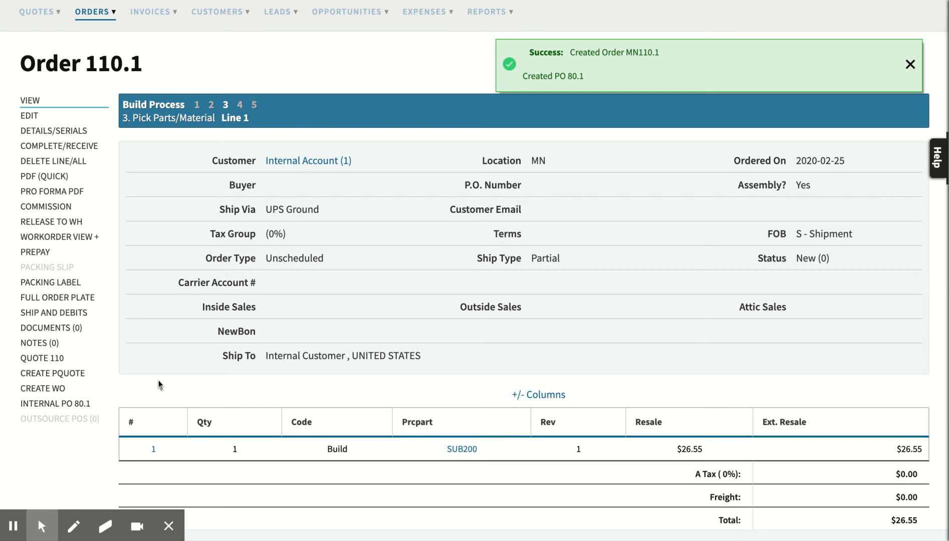
# From the line 1 workorder, pick all component lines and update the workorder location to Machine #1.
pyautogui.click(97, 236)
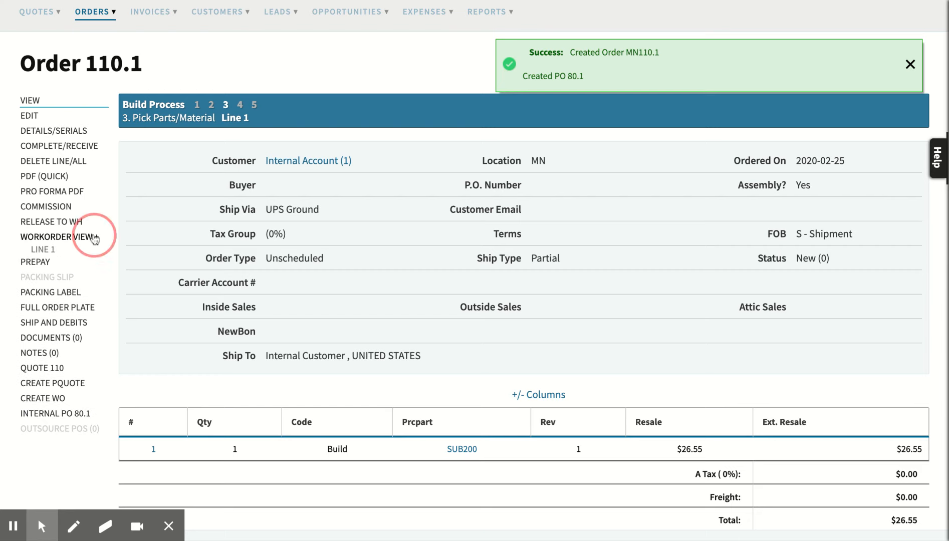
pyautogui.click(47, 250)
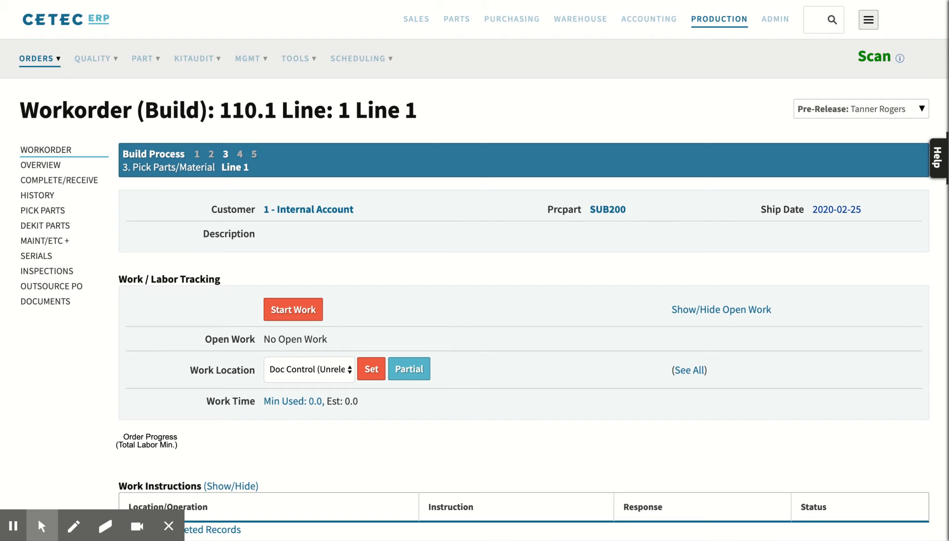
pyautogui.scroll(-3, 95, 371)
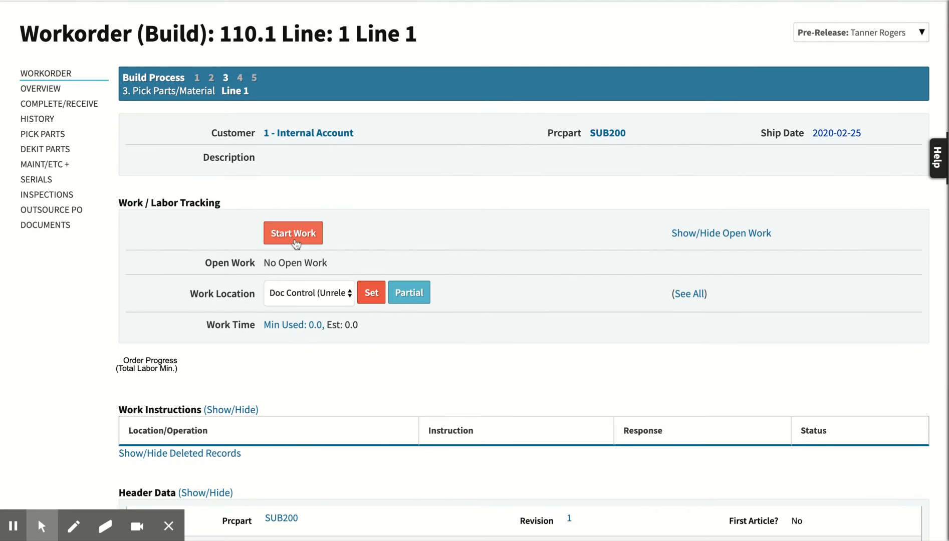
pyautogui.click(43, 137)
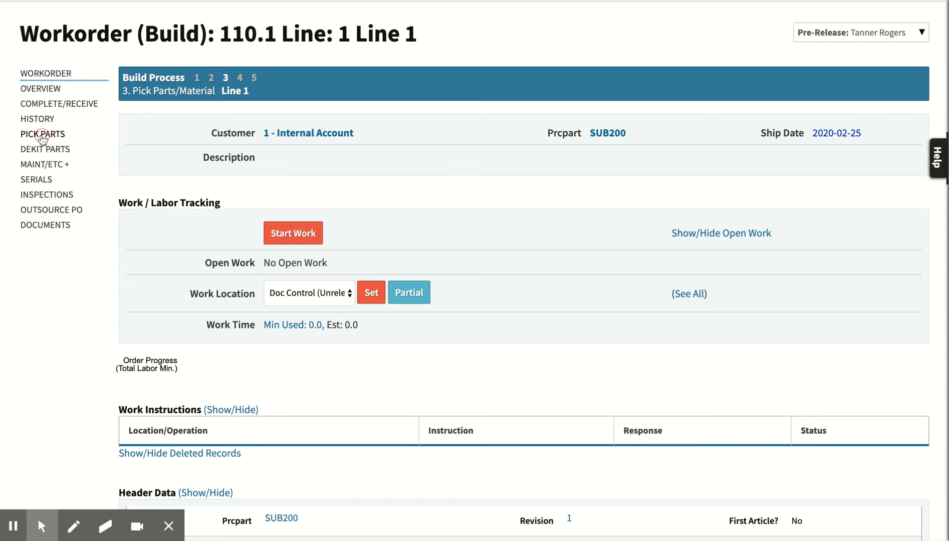
pyautogui.scroll(-5, 361, 394)
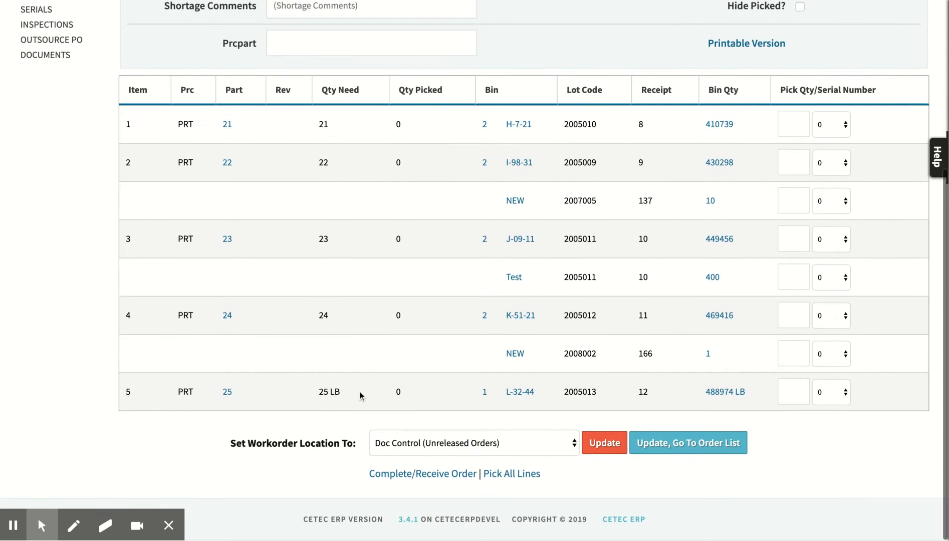
pyautogui.click(503, 474)
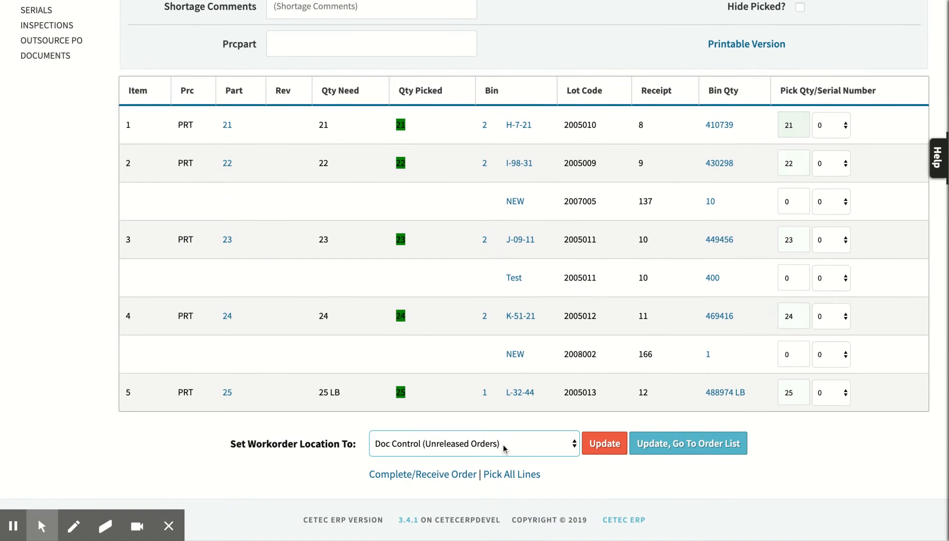
pyautogui.click(466, 430)
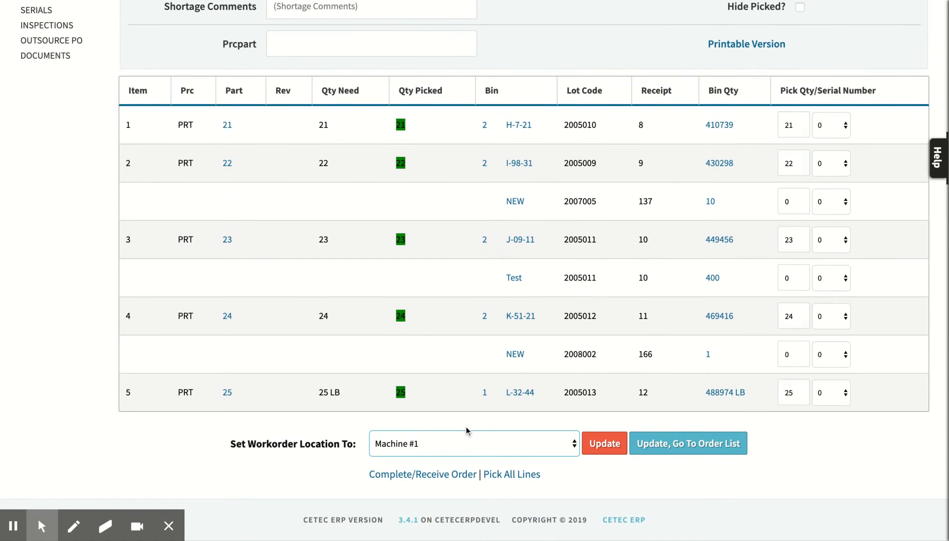
pyautogui.click(596, 442)
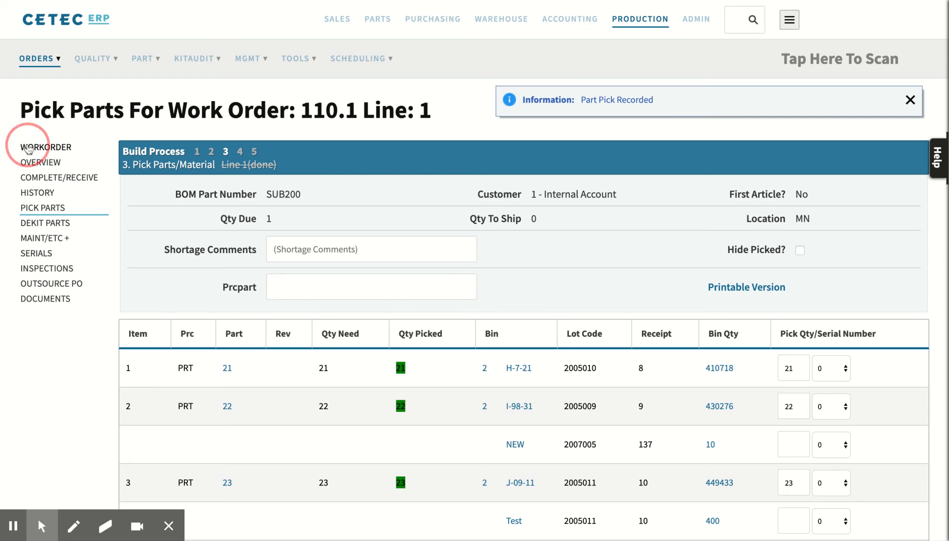
# Return to the workorder and log 2 hours of labor at Machine #1, adding the time and closing it at once.
pyautogui.click(42, 149)
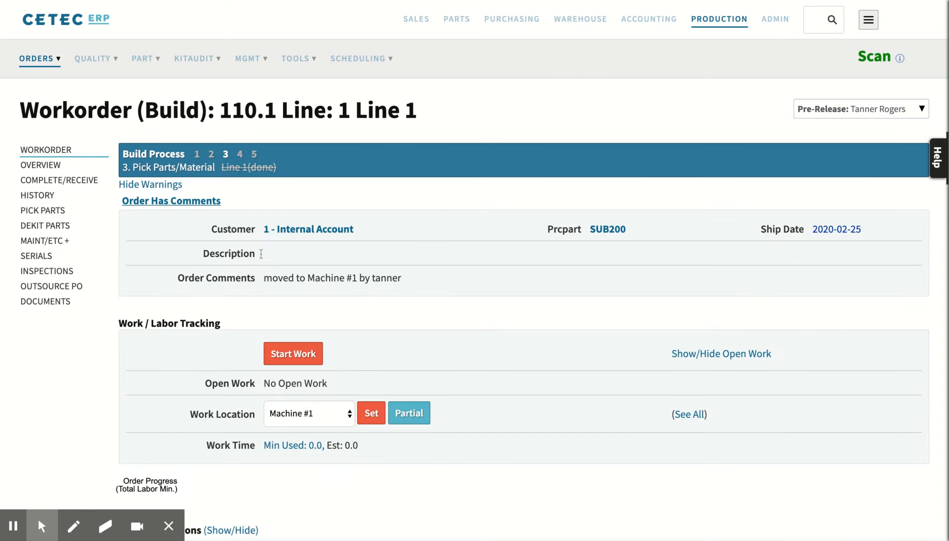
pyautogui.click(292, 354)
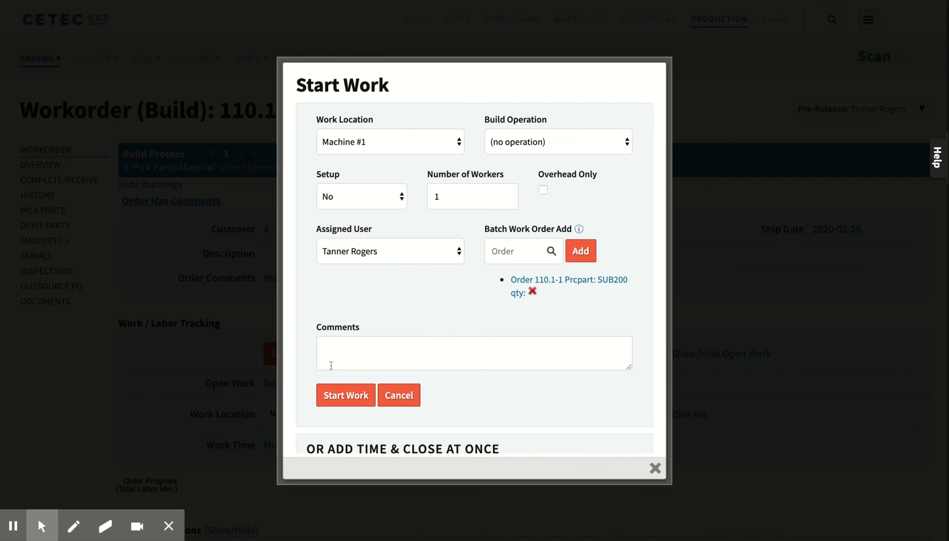
pyautogui.scroll(-3, 330, 365)
pyautogui.click(332, 364)
pyautogui.write('2')
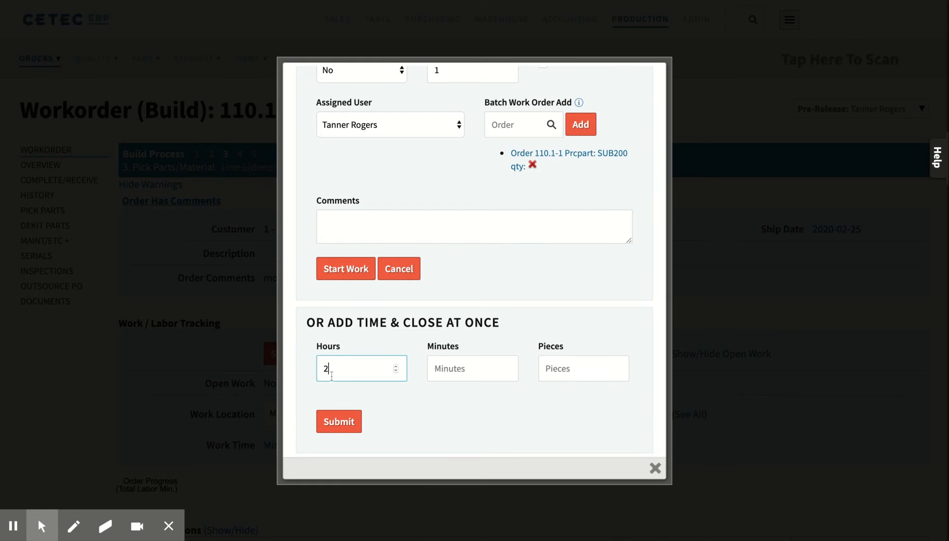
pyautogui.click(332, 424)
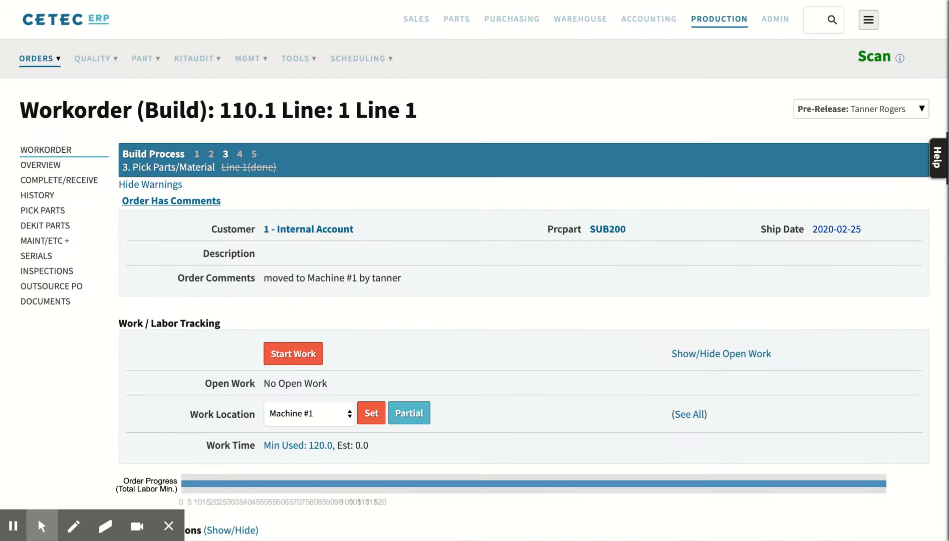
# Go to completing and receiving the order and set the finish quantity of the SUB200 line to 1.
pyautogui.scroll(-2, 55, 165)
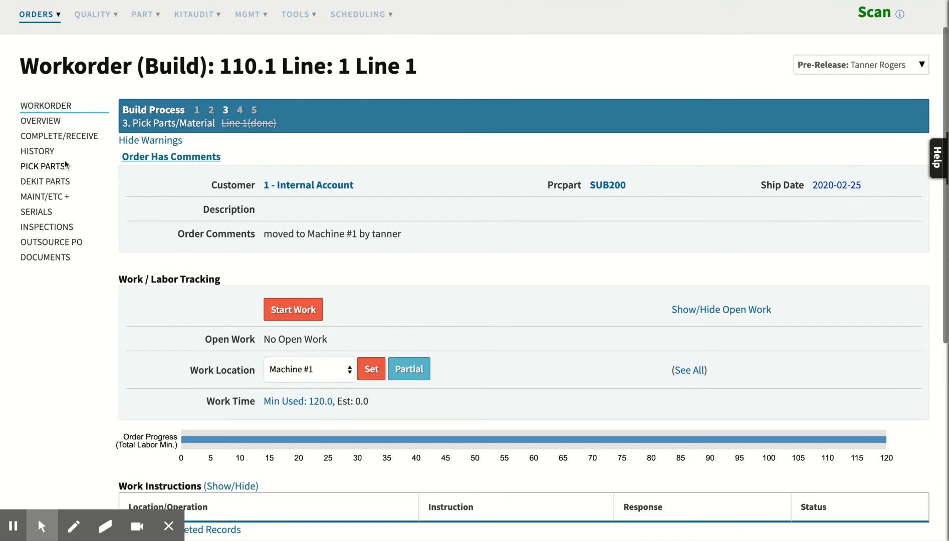
pyautogui.click(61, 138)
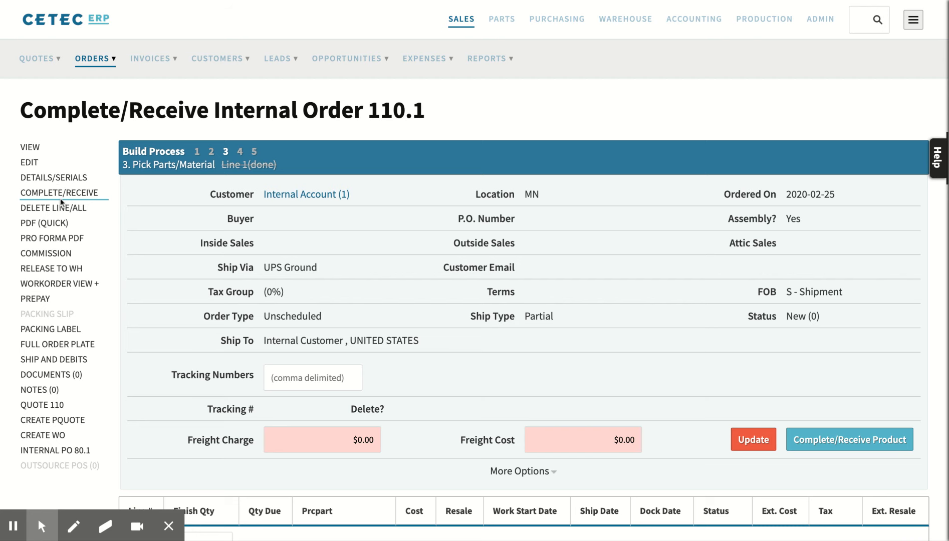
pyautogui.scroll(-3, 500, 333)
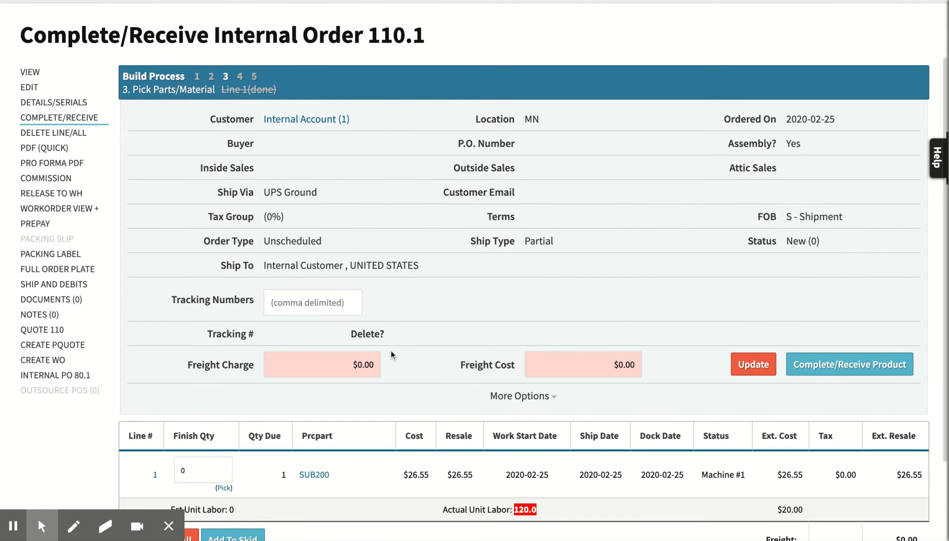
pyautogui.scroll(-3, 442, 389)
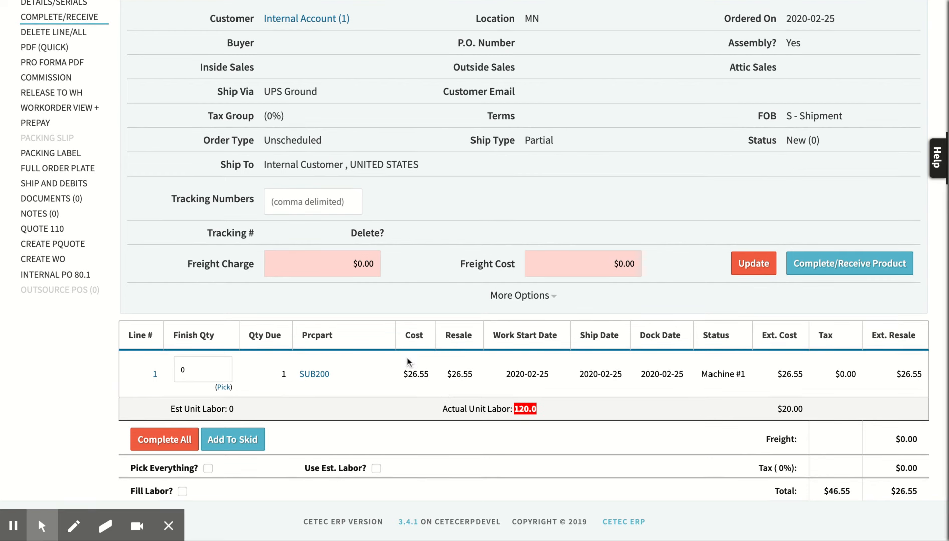
pyautogui.click(202, 368)
pyautogui.press('BackSpace')
pyautogui.write('1')
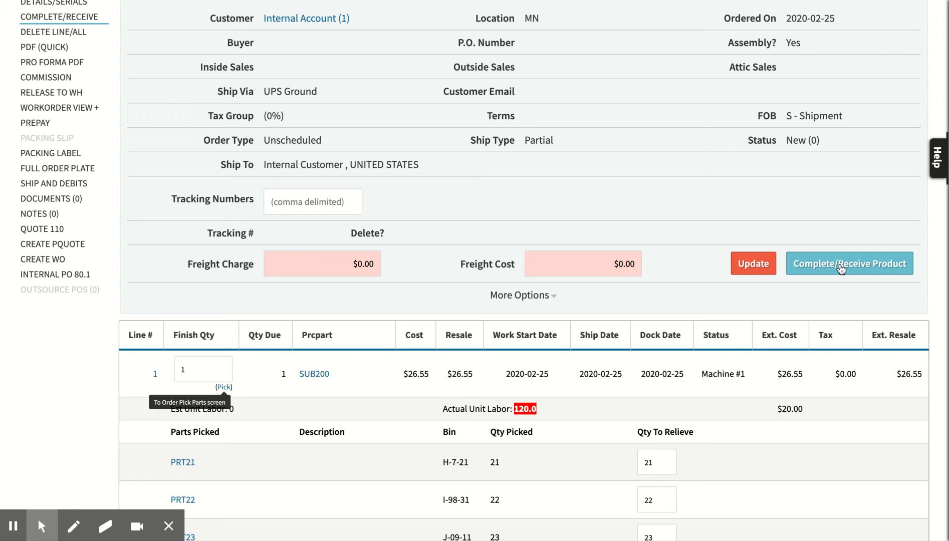
# Review the picked parts PRT21 to PRT25 being relieved for SUB200, and complete and receive the product.
pyautogui.scroll(-3, 841, 269)
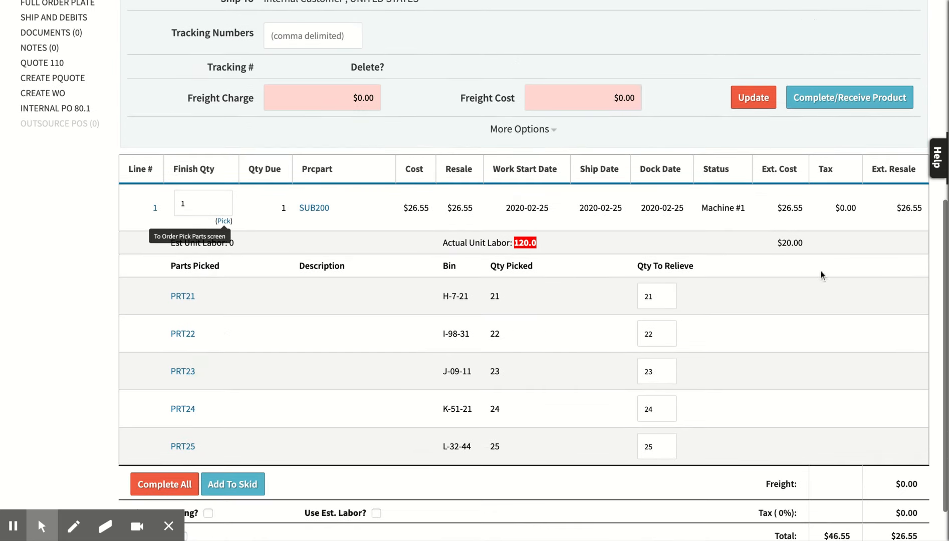
pyautogui.moveTo(151, 301); pyautogui.dragTo(253, 434)
pyautogui.click(260, 384)
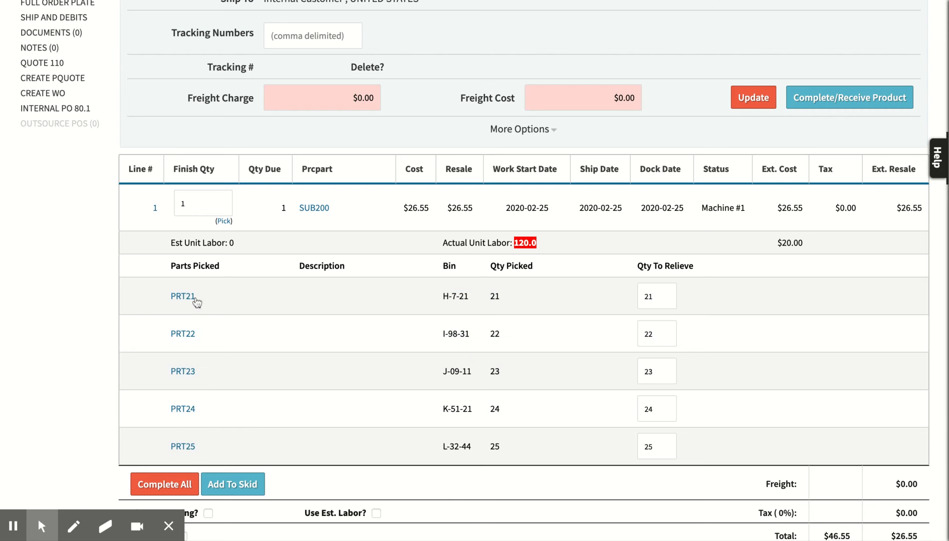
pyautogui.scroll(1, 240, 289)
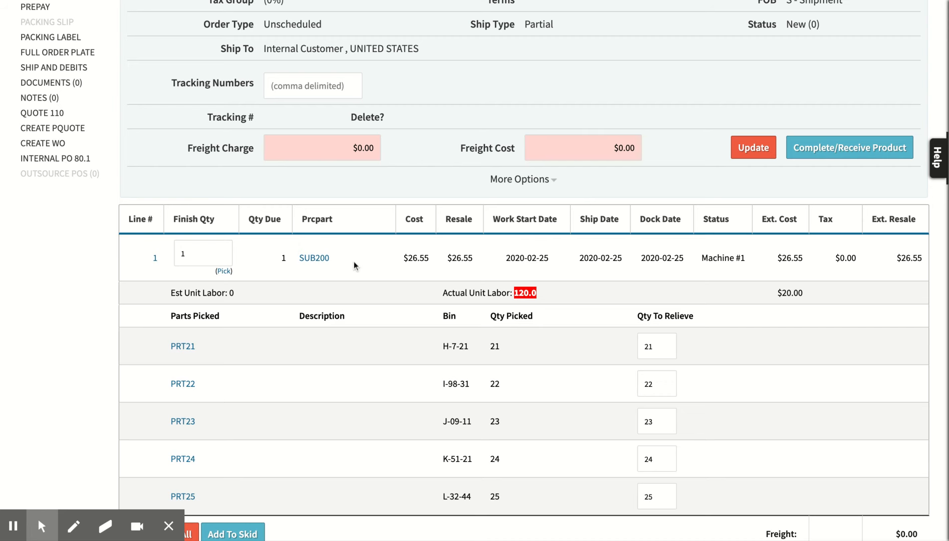
pyautogui.moveTo(344, 259); pyautogui.dragTo(292, 259)
pyautogui.scroll(1, 369, 276)
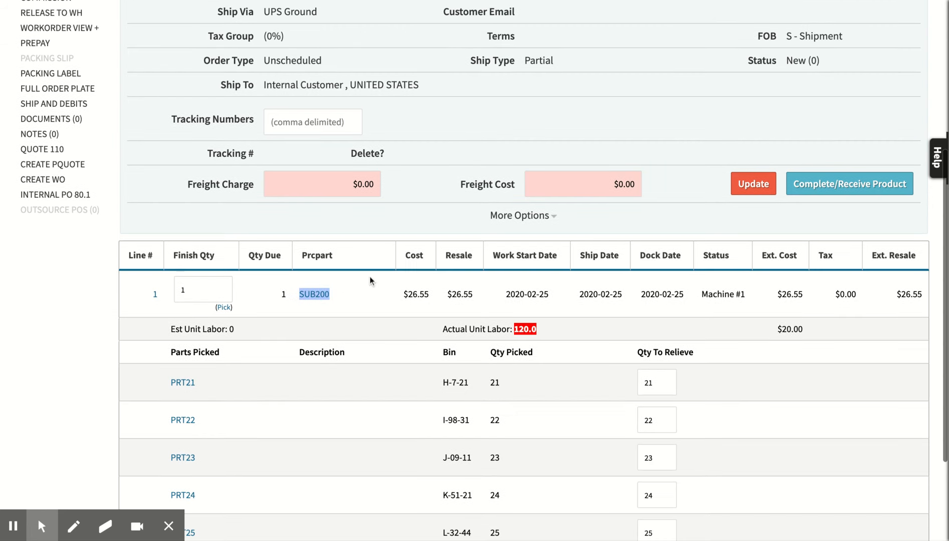
pyautogui.click(825, 185)
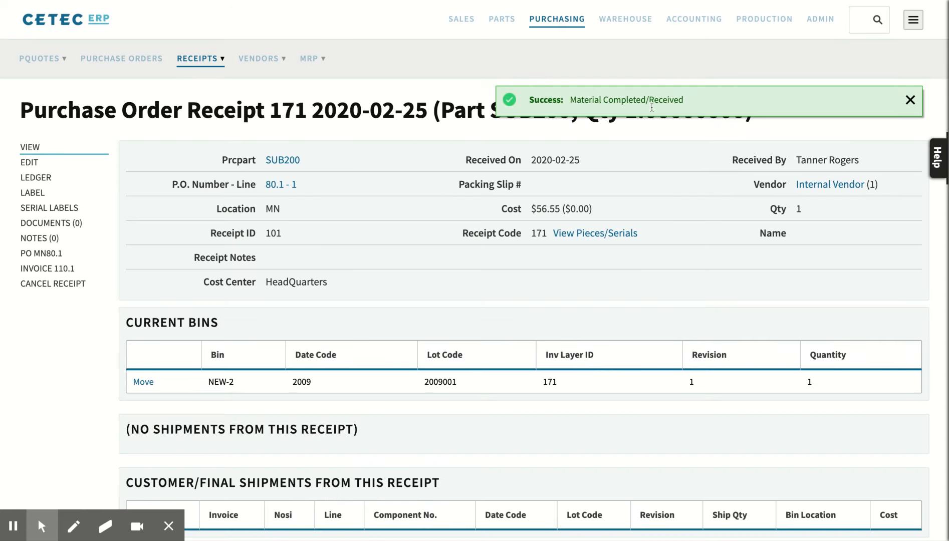
# Review the new SUB200 purchase order receipt and move its quantity of 1 from bin NEW-2 into bin H-7-21.
pyautogui.click(910, 100)
pyautogui.scroll(-1, 402, 283)
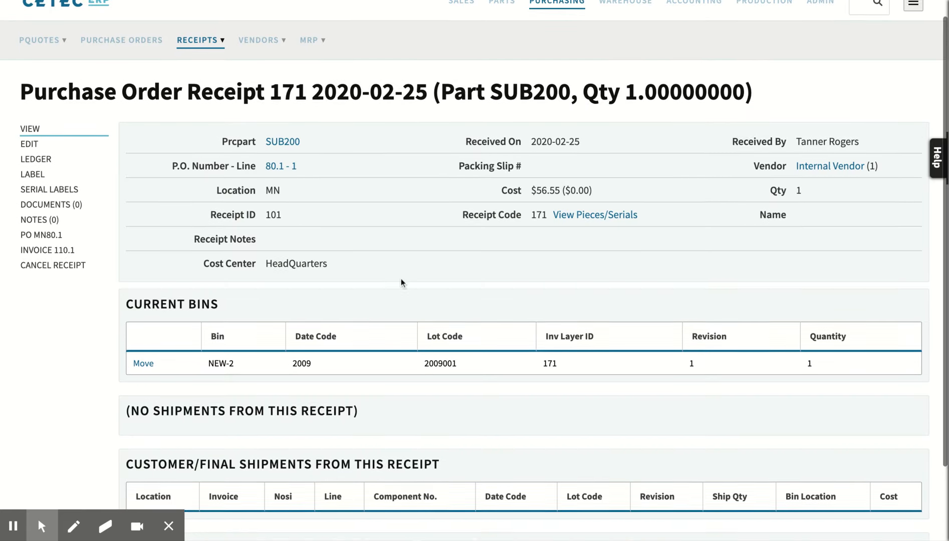
pyautogui.scroll(-1, 401, 283)
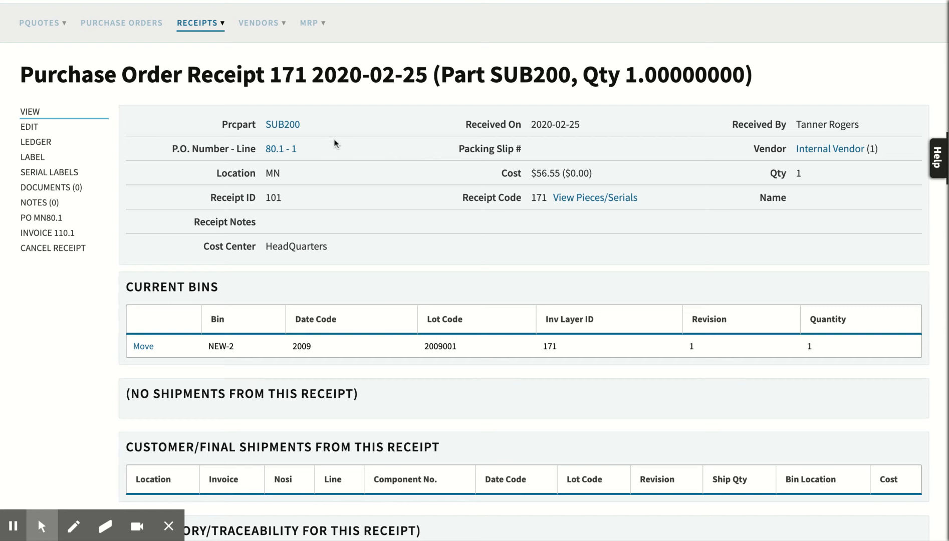
pyautogui.scroll(-4, 383, 204)
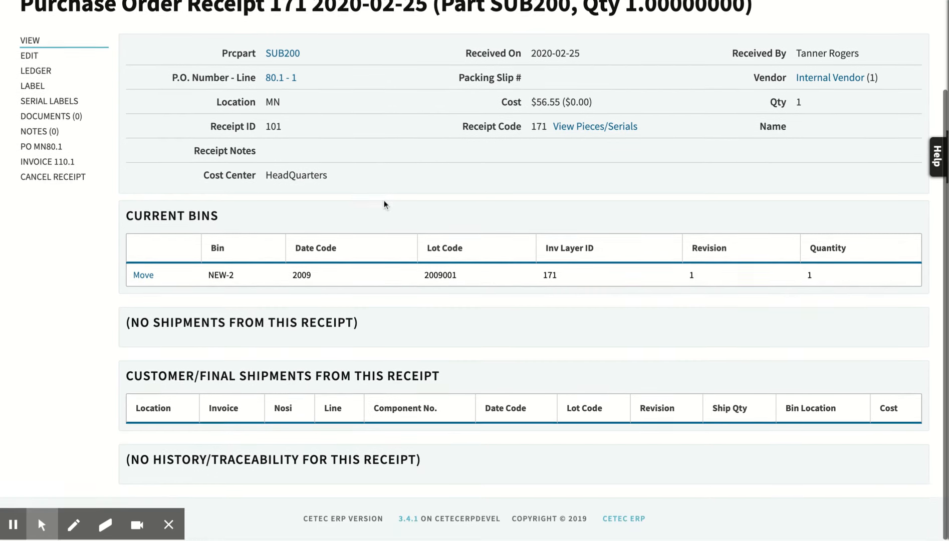
pyautogui.click(145, 280)
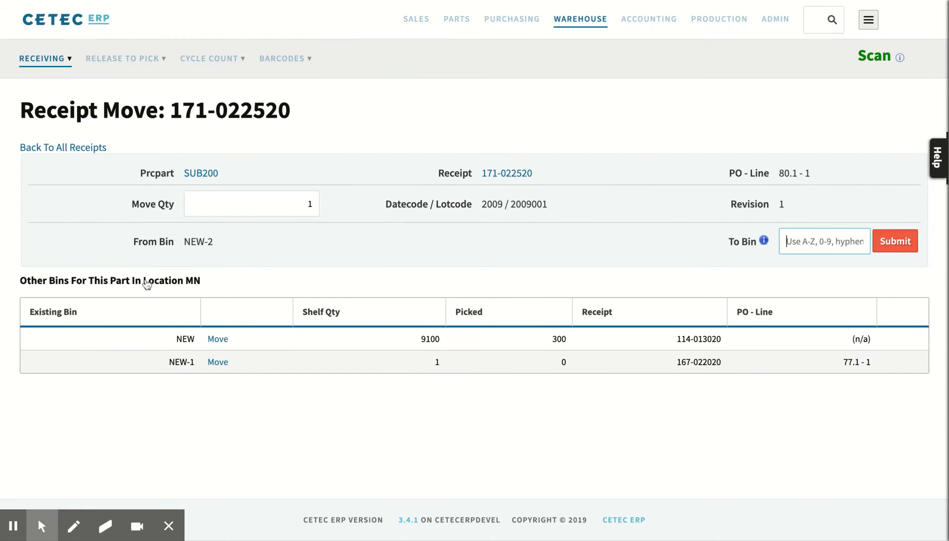
pyautogui.write('H-7-21')
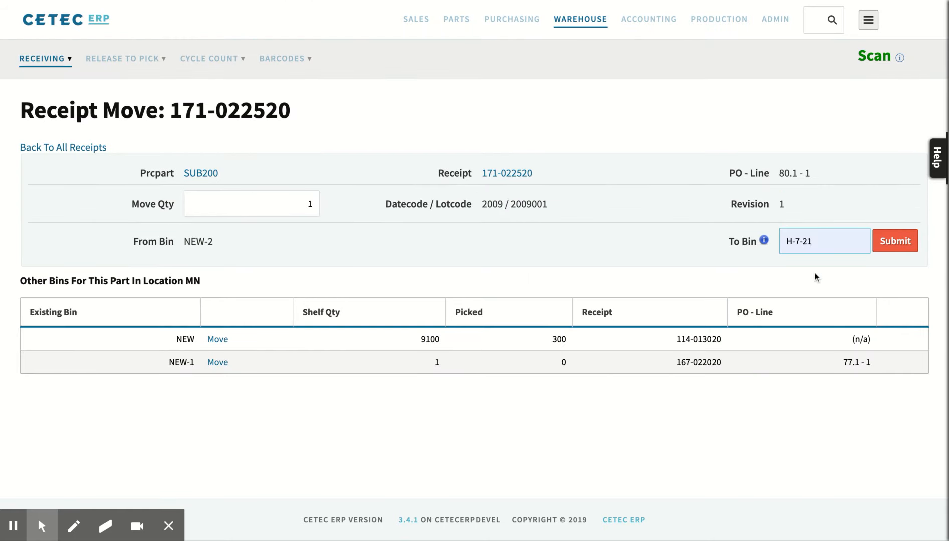
pyautogui.click(897, 244)
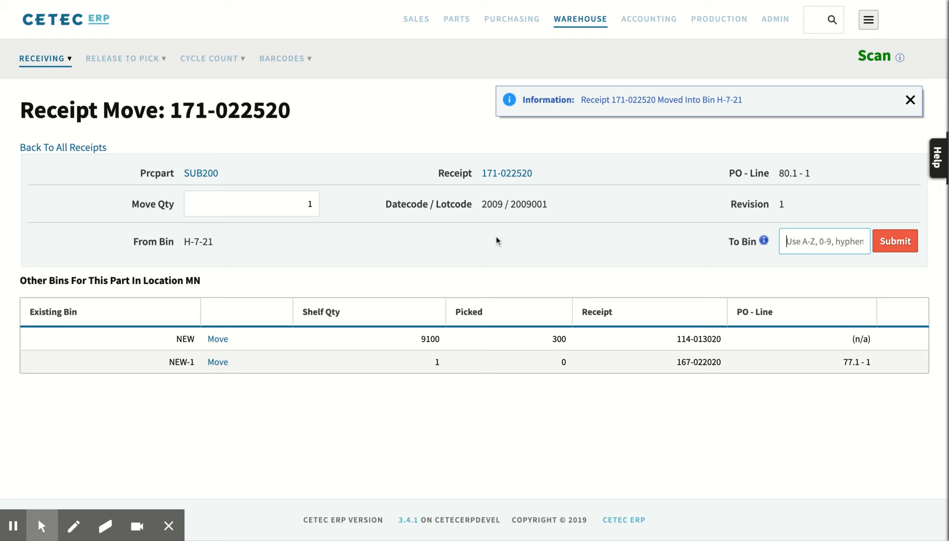
# Open the SUB200 part record and check the Austin warehouse inventory for the receipt in bin H-7-21.
pyautogui.click(200, 177)
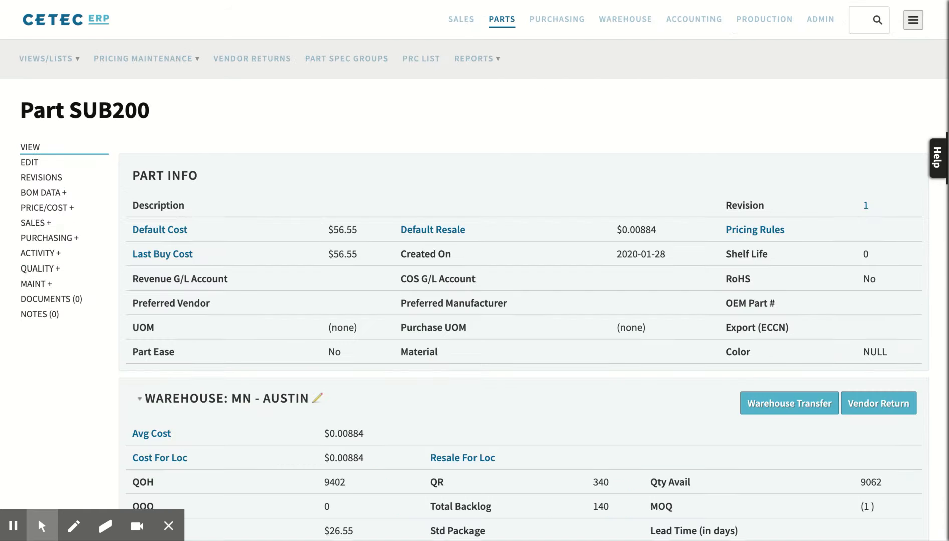
pyautogui.scroll(-8, 276, 239)
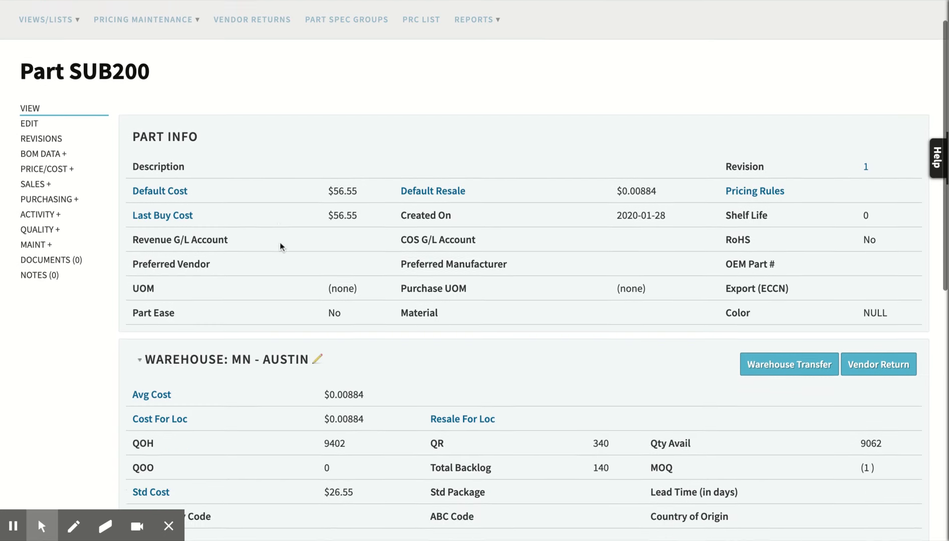
pyautogui.scroll(-3, 281, 245)
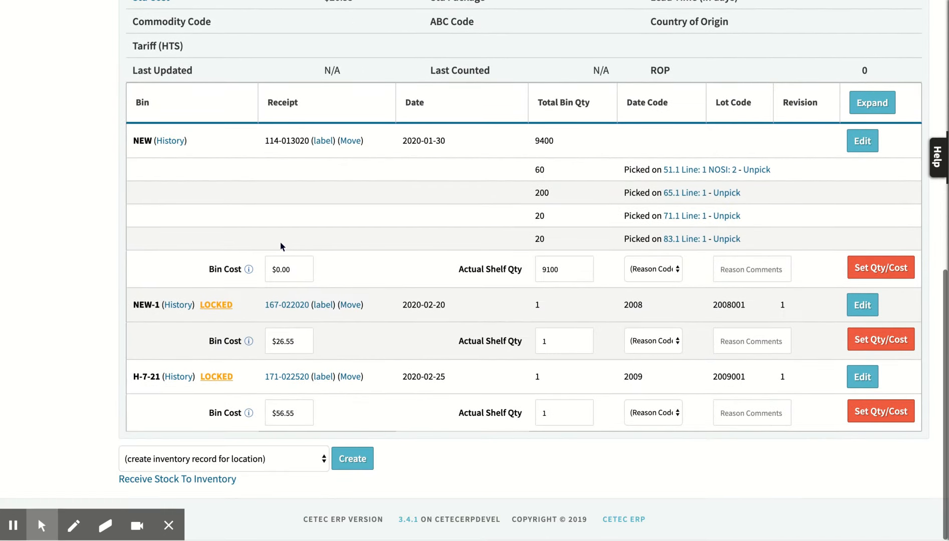
pyautogui.moveTo(135, 380); pyautogui.dragTo(161, 379)
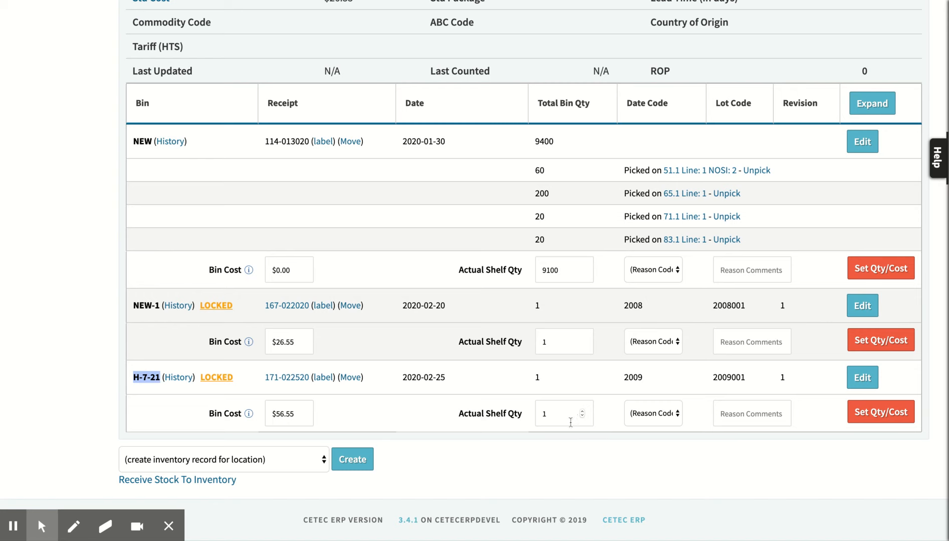
# Open the receipt stored in bin H-7-21, go to its linked invoice, and review the SUB200 invoice line.
pyautogui.click(285, 379)
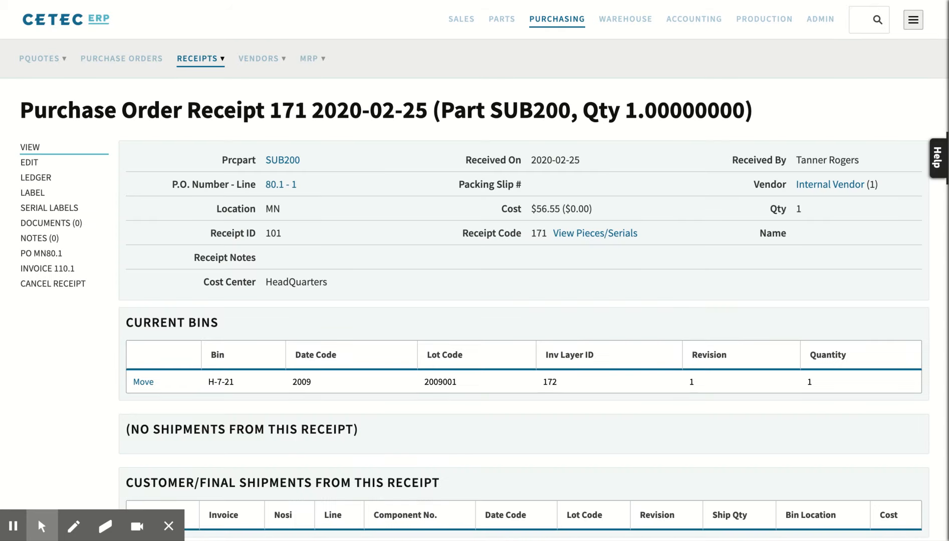
pyautogui.click(61, 271)
pyautogui.scroll(-2, 199, 307)
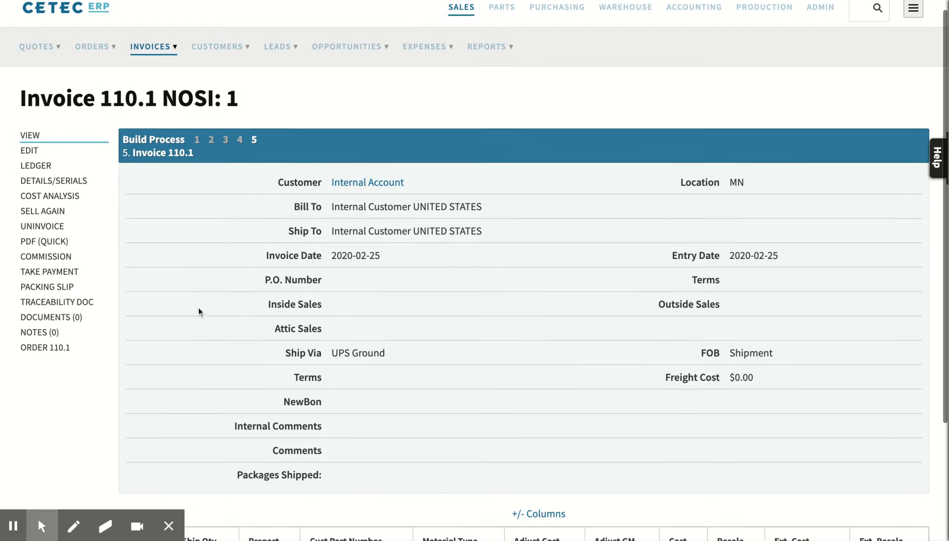
pyautogui.scroll(-1, 199, 308)
pyautogui.moveTo(294, 421); pyautogui.dragTo(240, 421)
pyautogui.click(194, 422)
pyautogui.scroll(2, 193, 421)
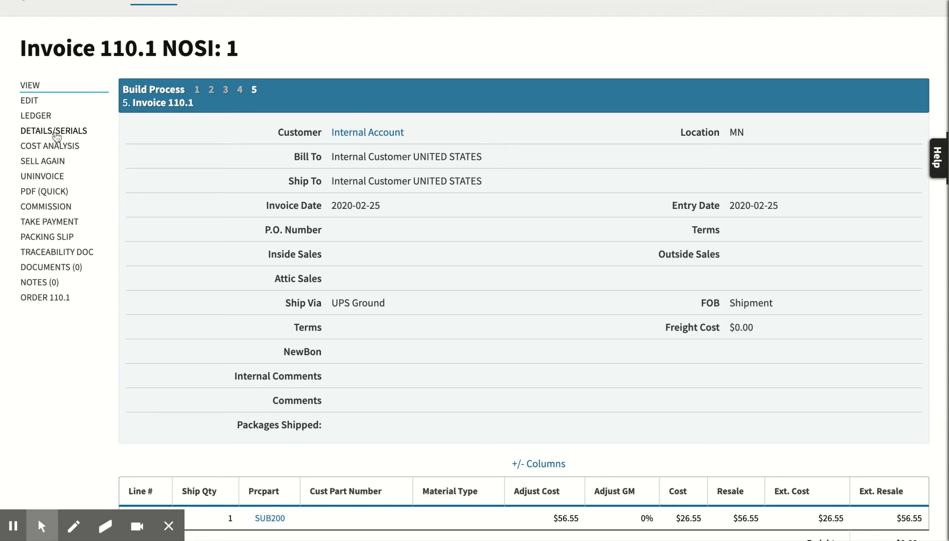
# Open the invoice's details and serials, and examine the component details and the material, labor and overhead cost breakdown for SUB200.
pyautogui.click(55, 135)
pyautogui.scroll(-6, 359, 377)
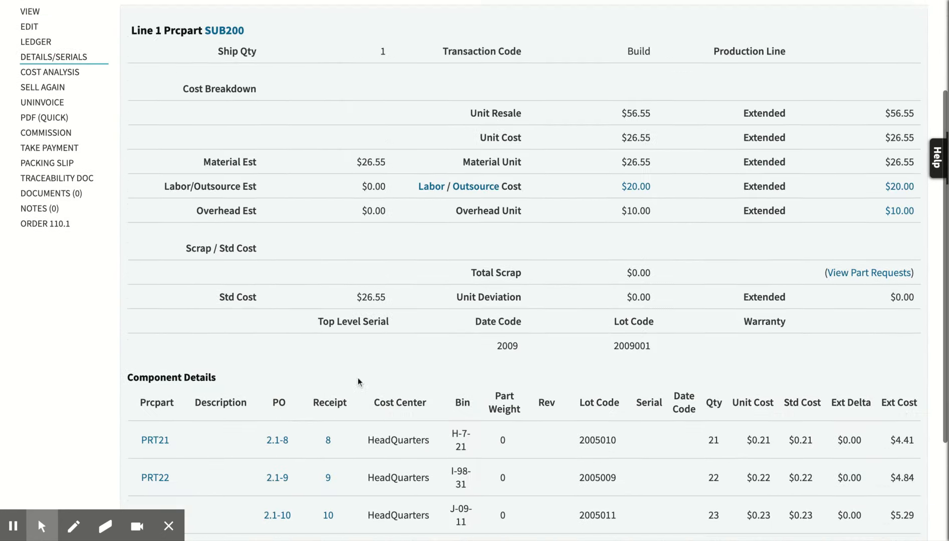
pyautogui.moveTo(134, 288); pyautogui.dragTo(329, 449)
pyautogui.click(351, 449)
pyautogui.scroll(3, 351, 448)
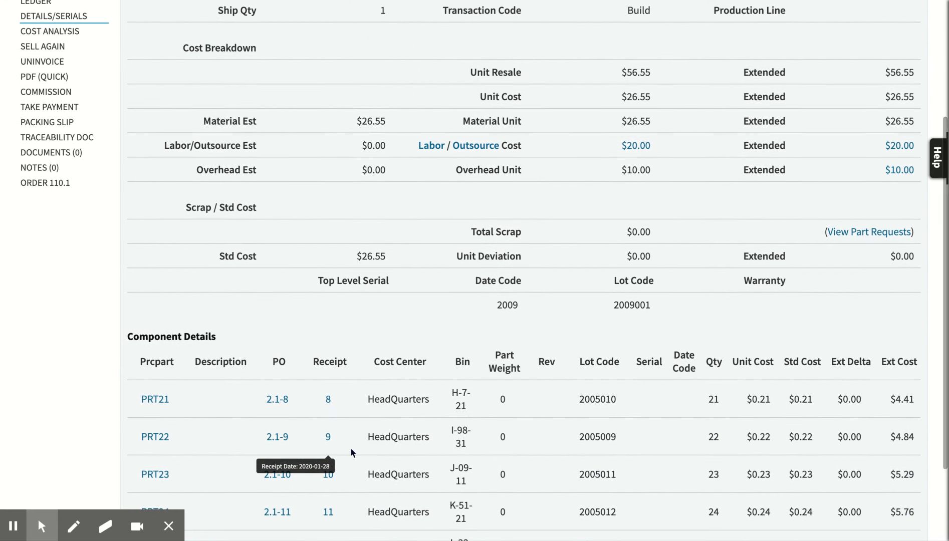
pyautogui.scroll(1, 592, 219)
pyautogui.scroll(1, 591, 222)
pyautogui.moveTo(584, 191)
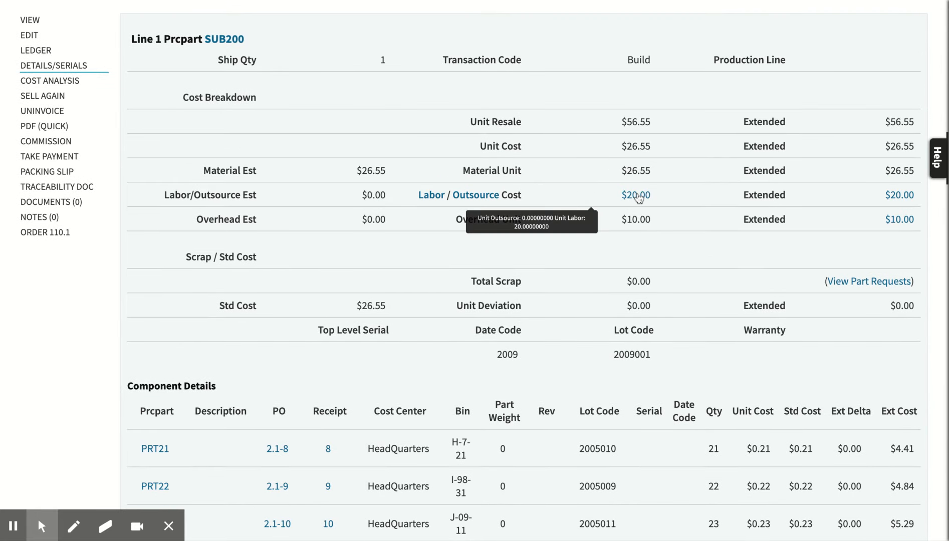
pyautogui.scroll(3, 576, 273)
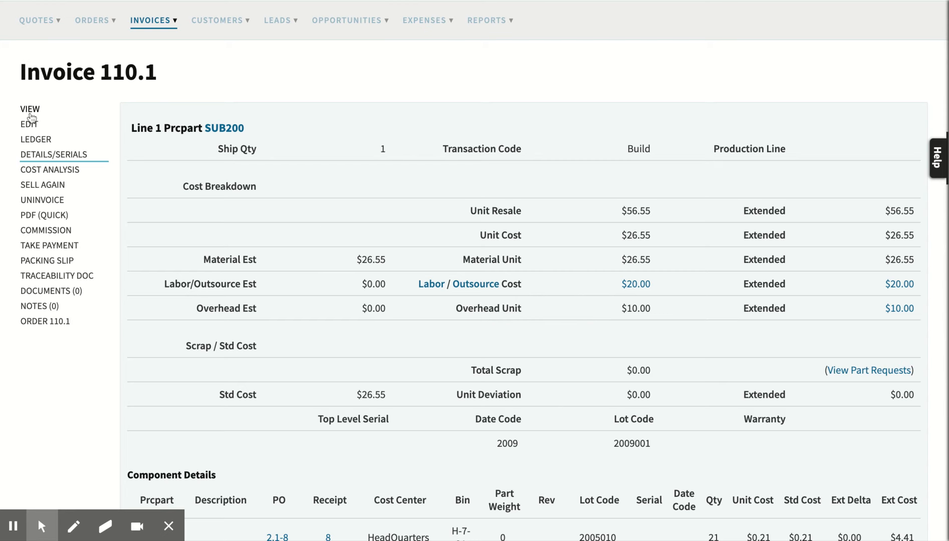
# Return to the SUB200 part record from the invoice and review its bin costs and warehouse quantities.
pyautogui.click(223, 129)
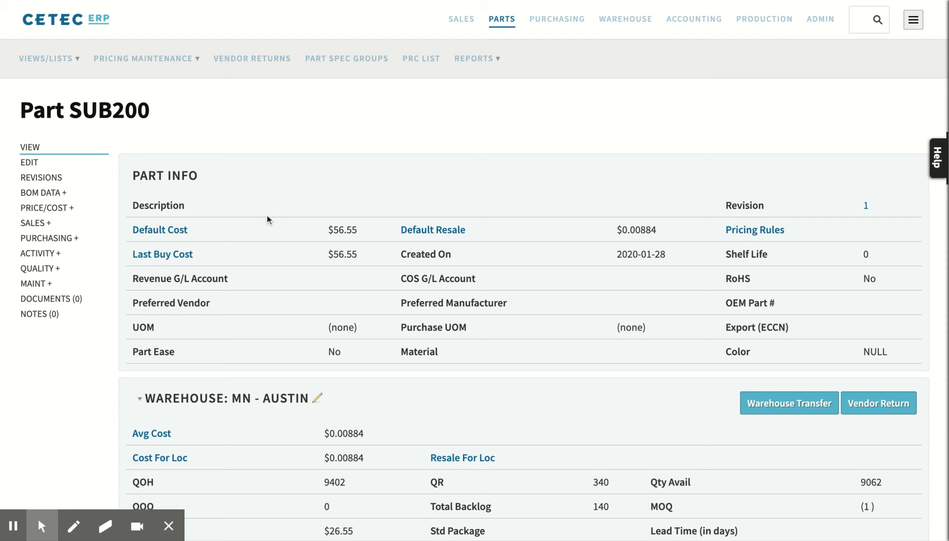
pyautogui.scroll(-10, 267, 219)
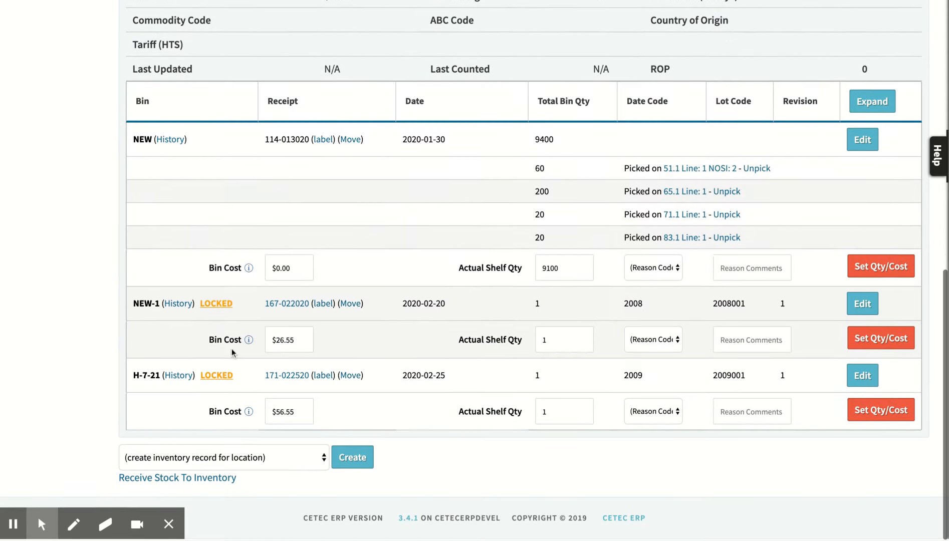
pyautogui.scroll(10, 187, 399)
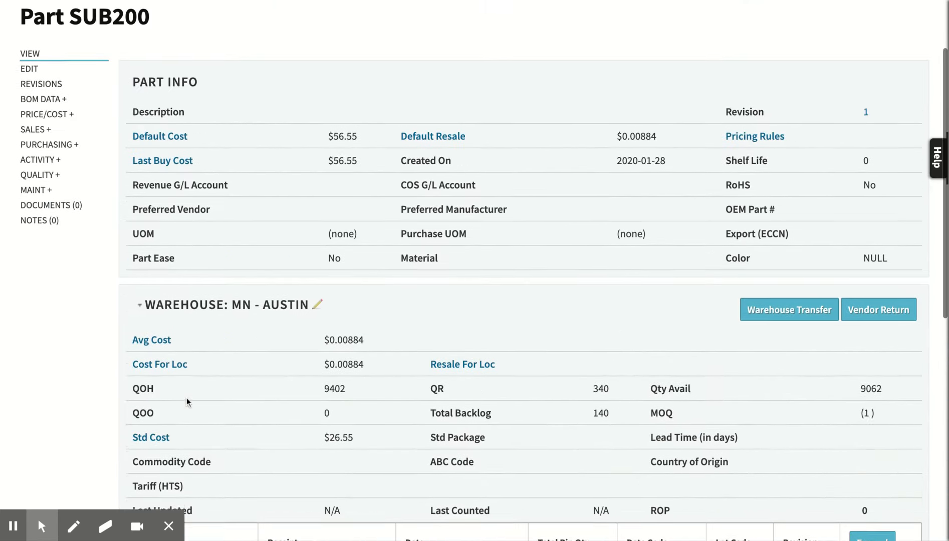